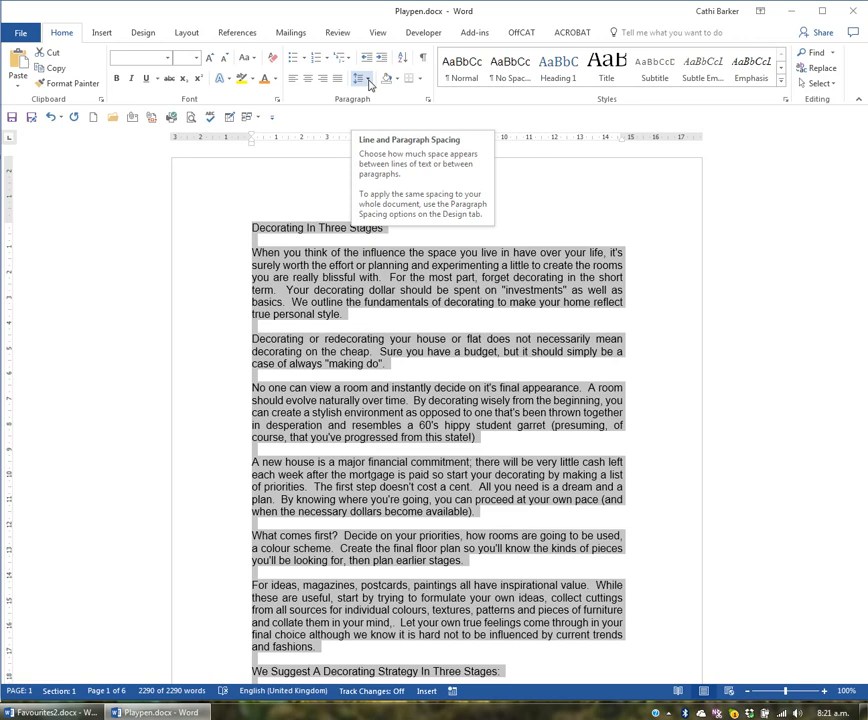
Step: Set the selected text's paragraph spacing to 0 before and after with single line spacing, and allow space between paragraphs of the same style
click(367, 80)
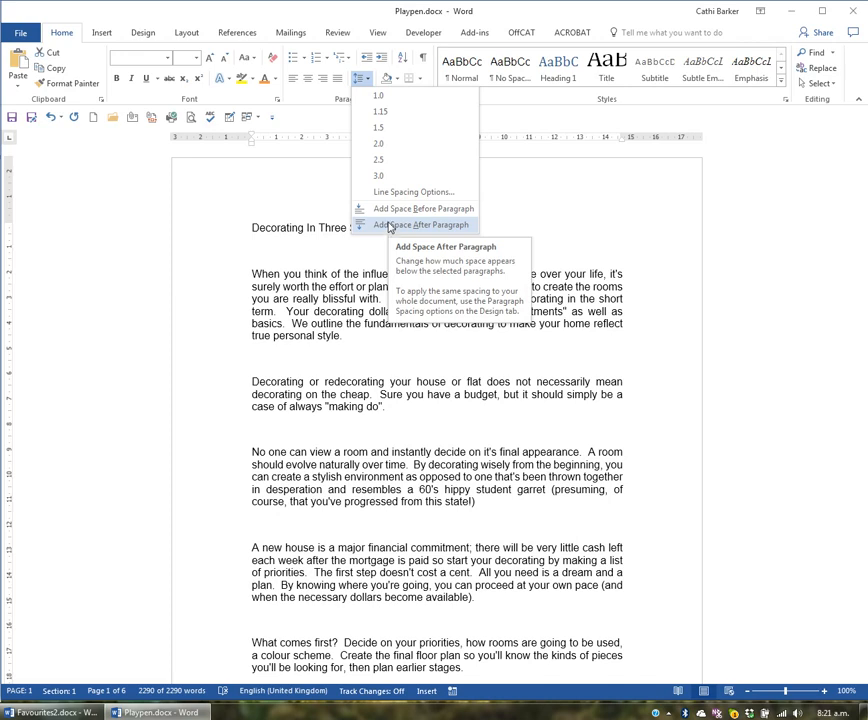
click(397, 191)
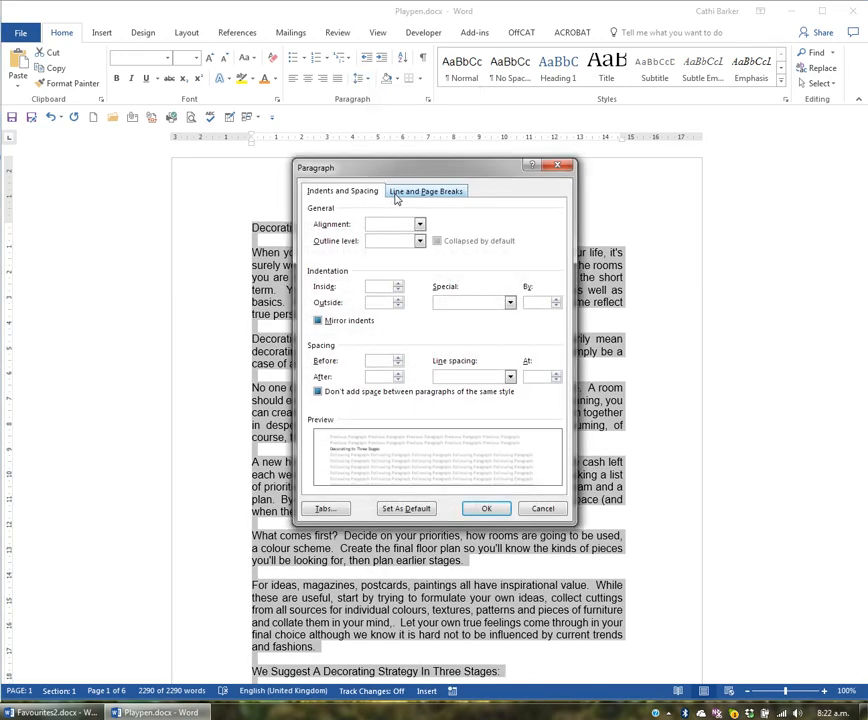
click(376, 361)
text(0)
key(Tab)
text(0)
click(510, 376)
click(478, 389)
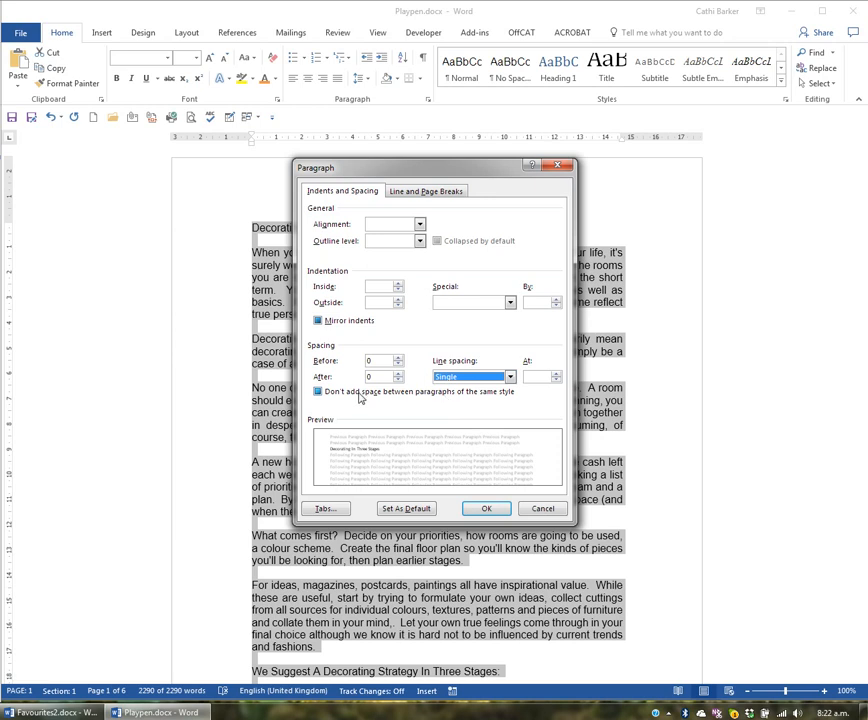
click(319, 392)
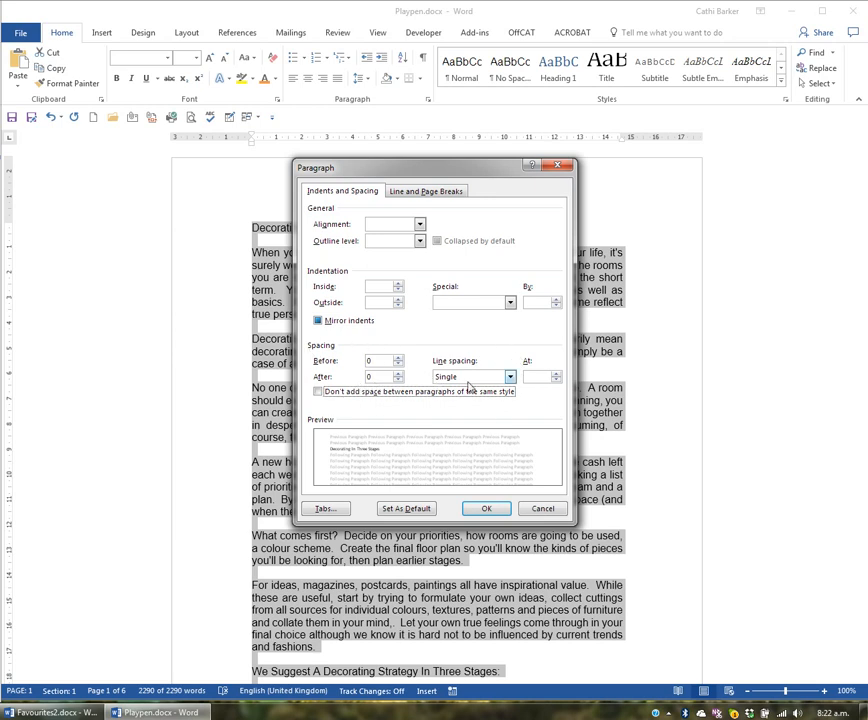
Step: Make these paragraph settings the default for all documents based on the Normal.dotm template
click(419, 510)
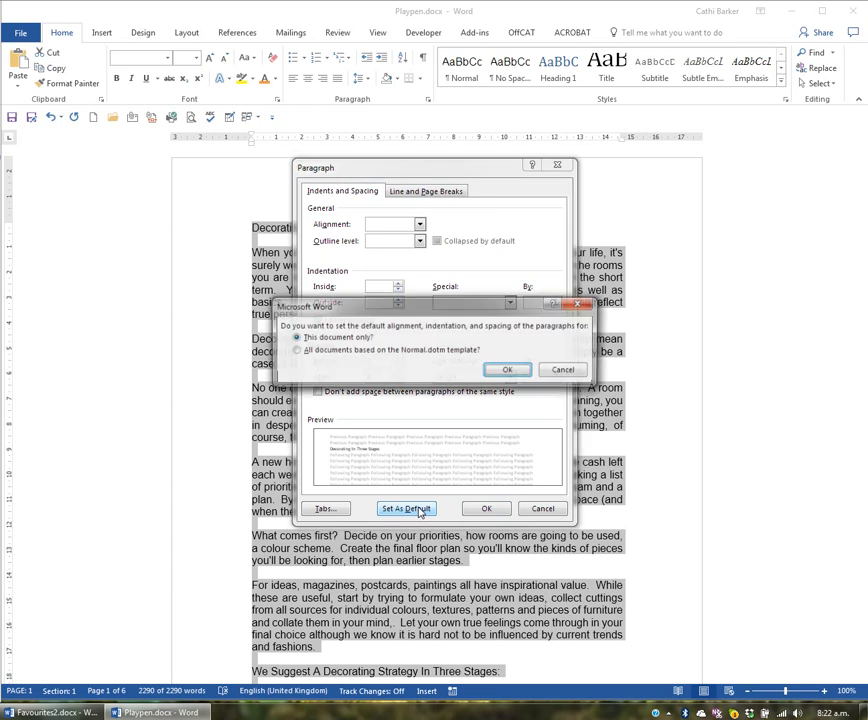
click(330, 351)
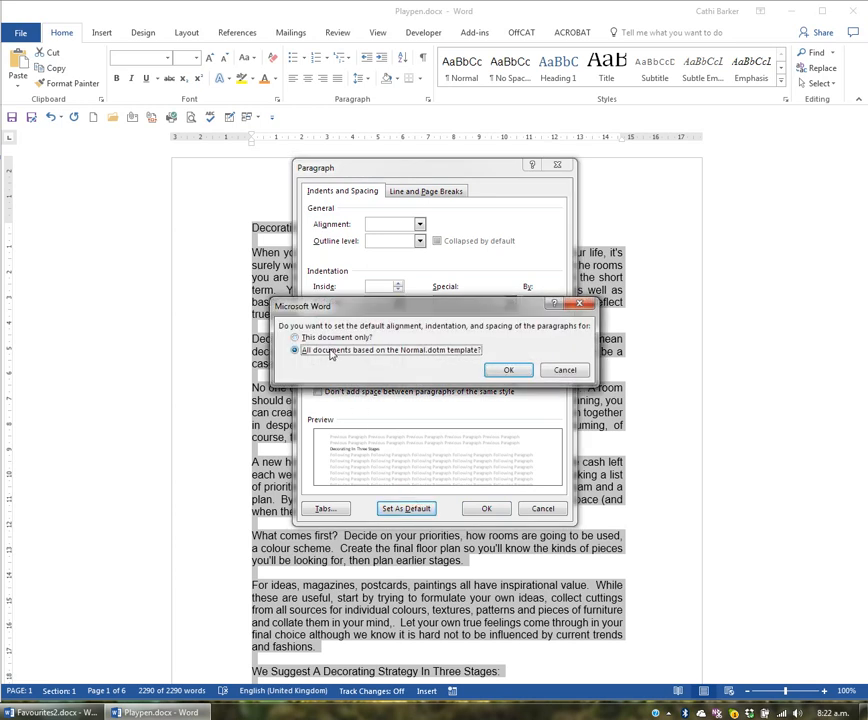
click(516, 372)
click(519, 376)
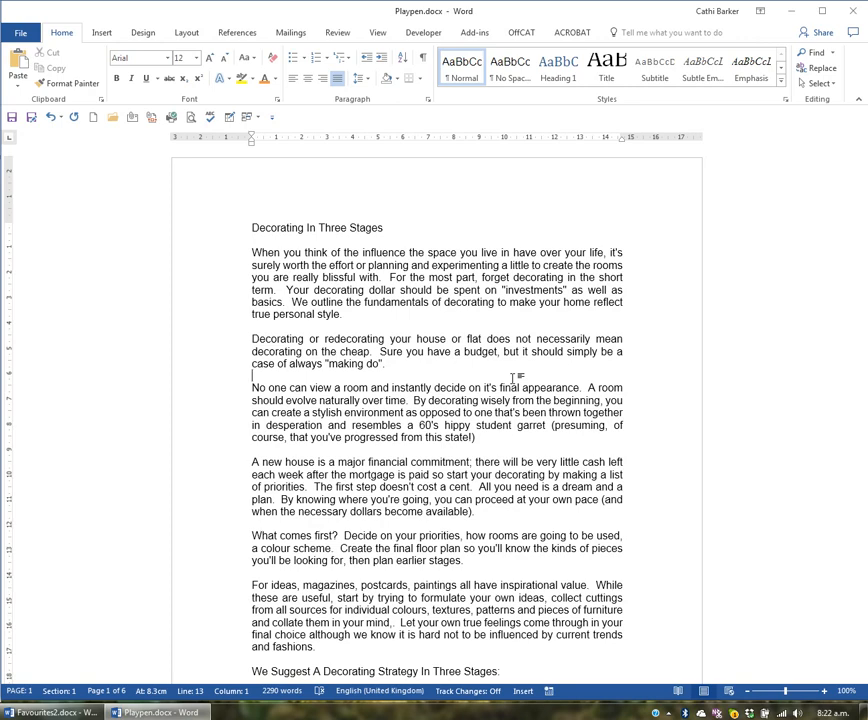
Step: Set the line spacing of the entire document to 2.0
key(ctrl+a)
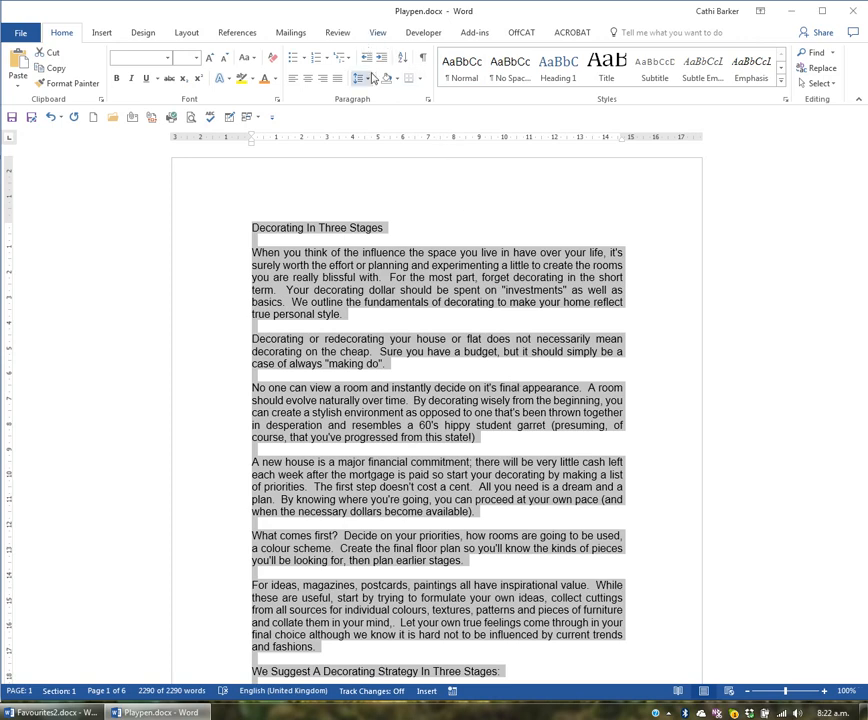
click(366, 78)
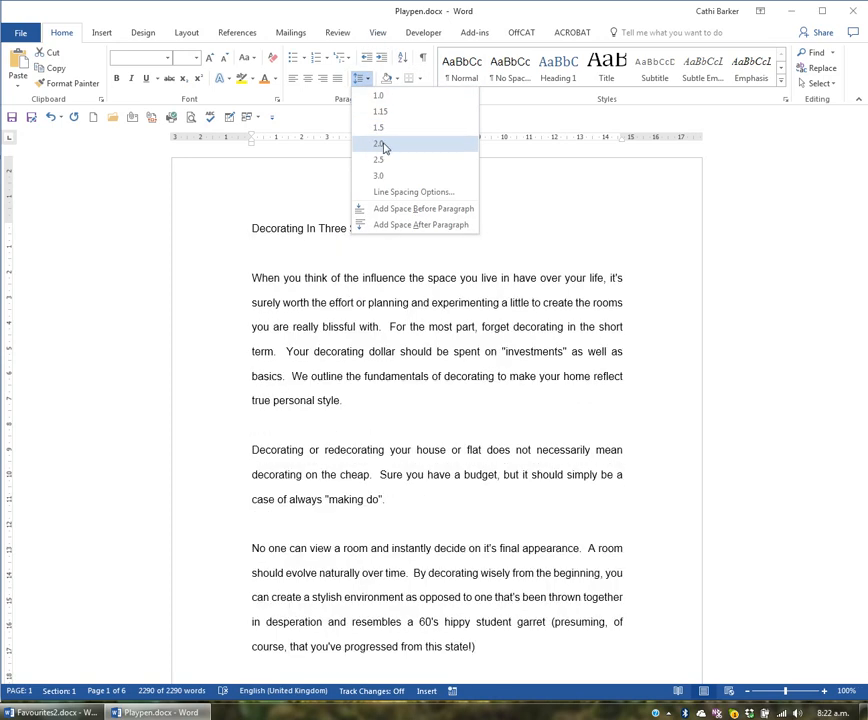
click(383, 146)
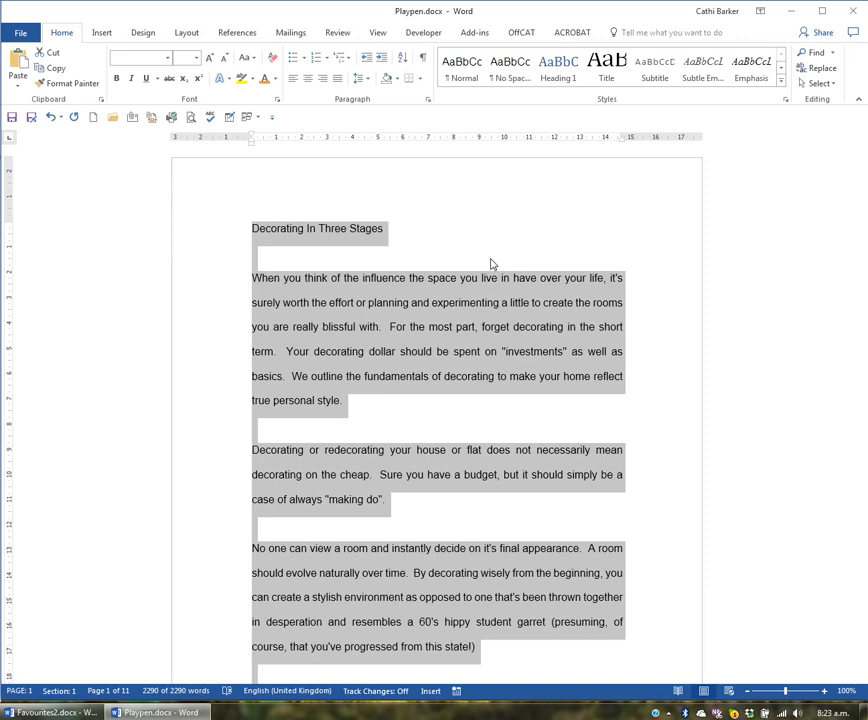
Step: Cycle the whole document's line spacing through single, 1.5 and double, ending on single
key(ctrl+1)
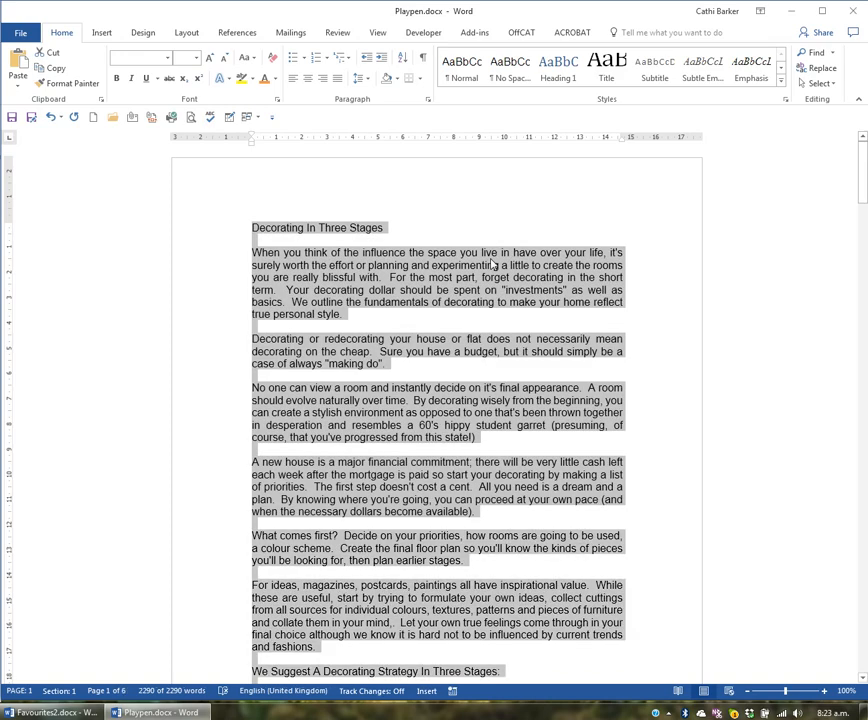
key(ctrl+5)
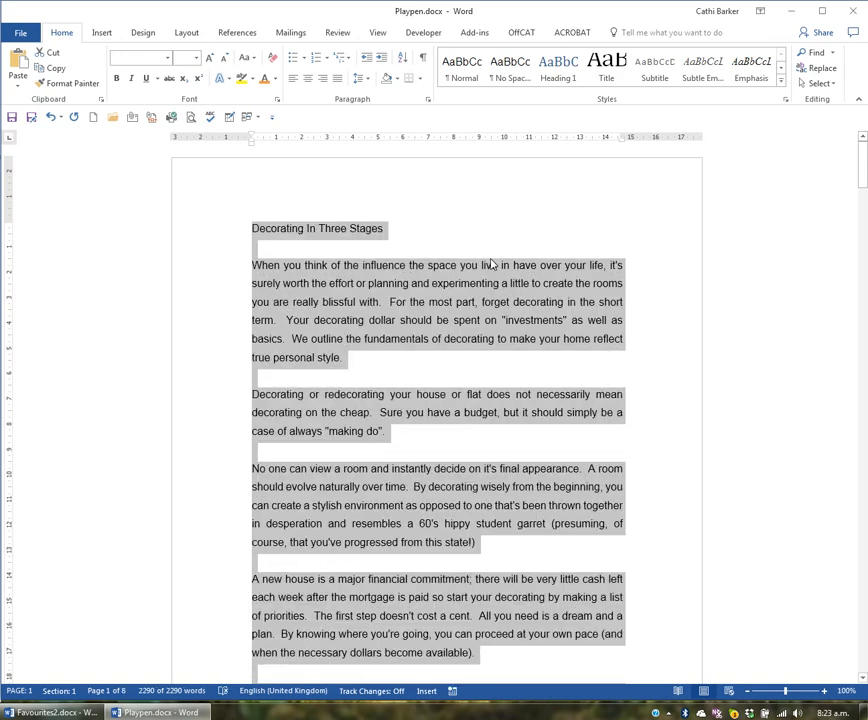
key(ctrl+2)
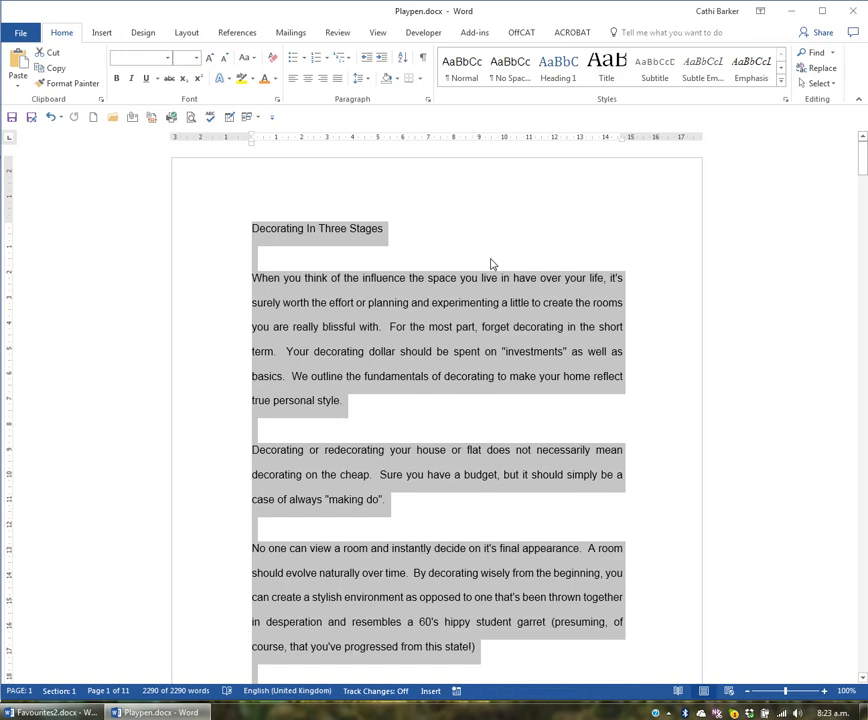
key(ctrl+1)
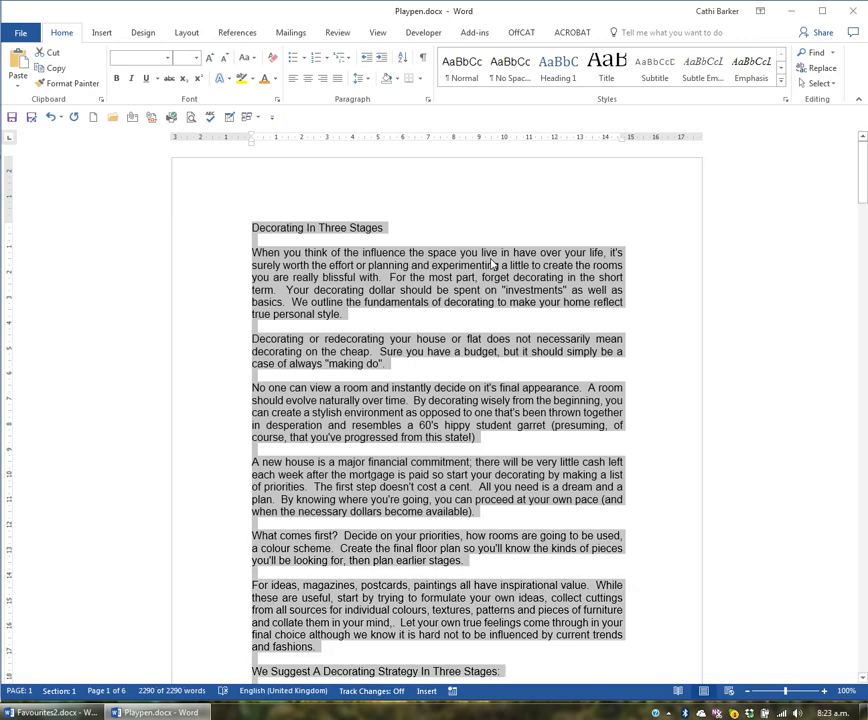
Step: Check the line spacing choices and the detailed paragraph settings of the first body paragraph without changing them
click(481, 277)
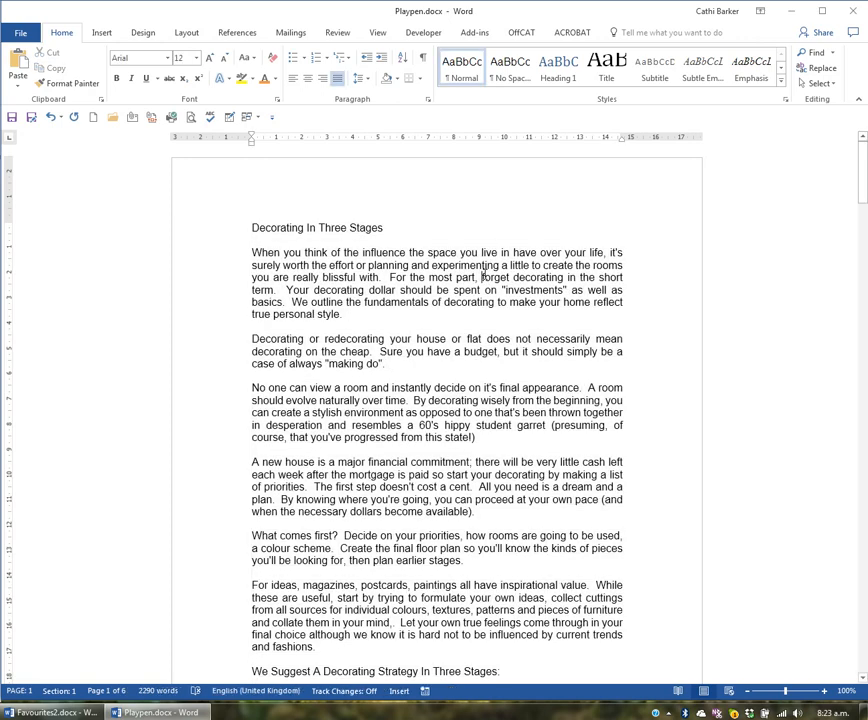
click(367, 79)
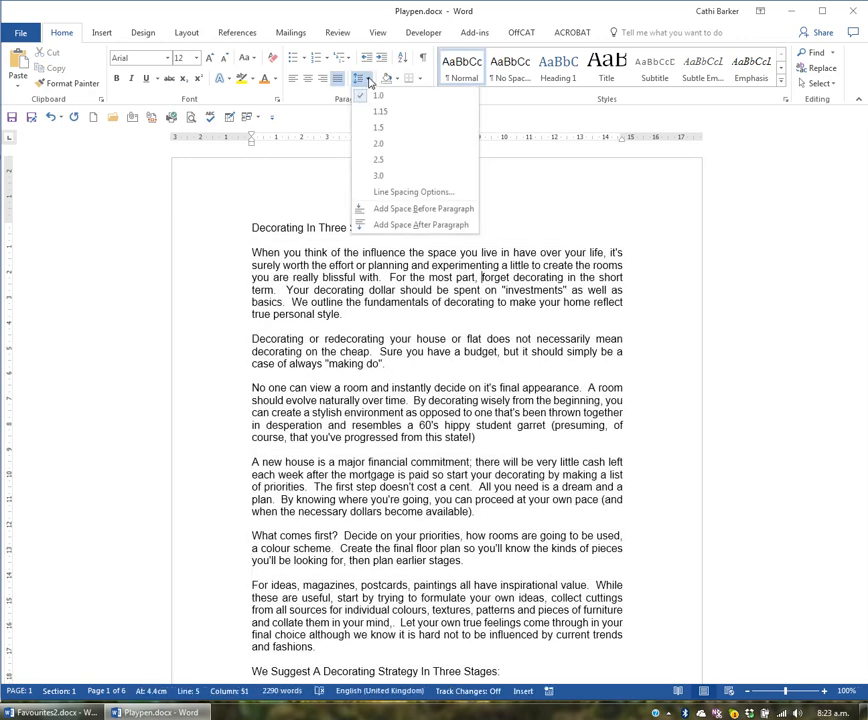
click(366, 81)
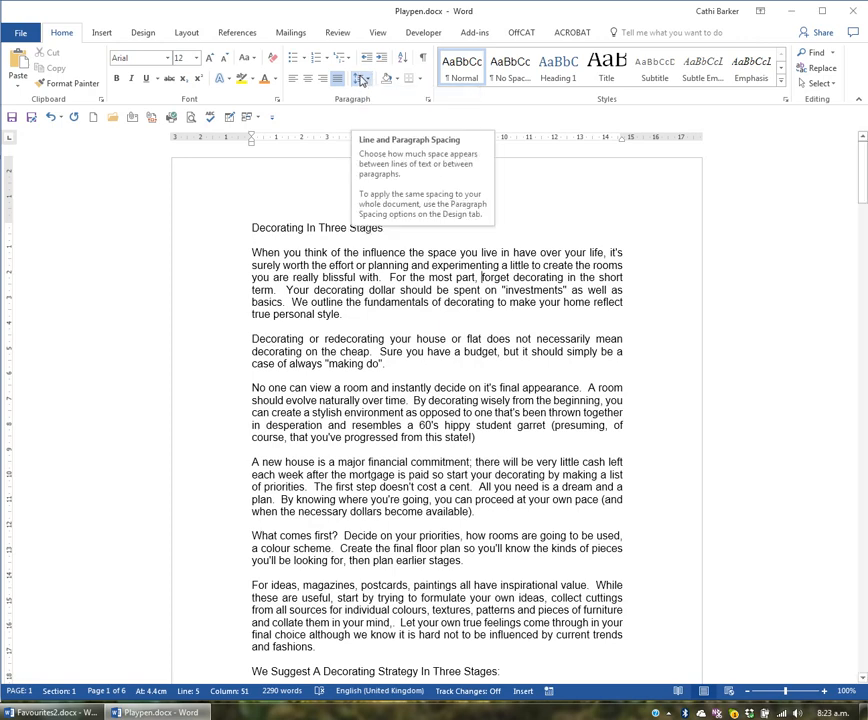
click(429, 101)
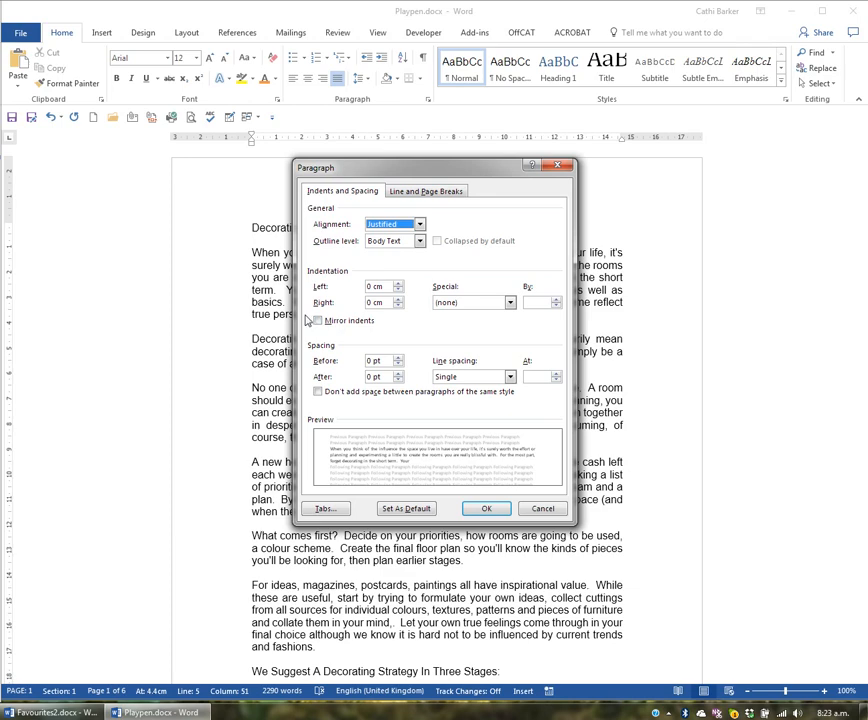
click(529, 510)
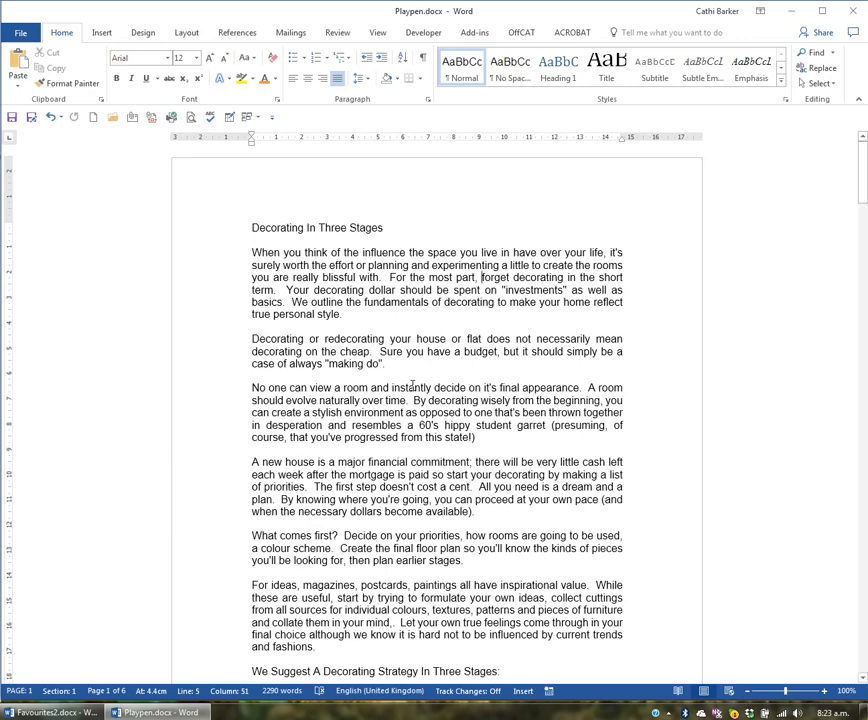
Step: Add a bottom border to the heading "Decorating In Three Stages"
click(209, 235)
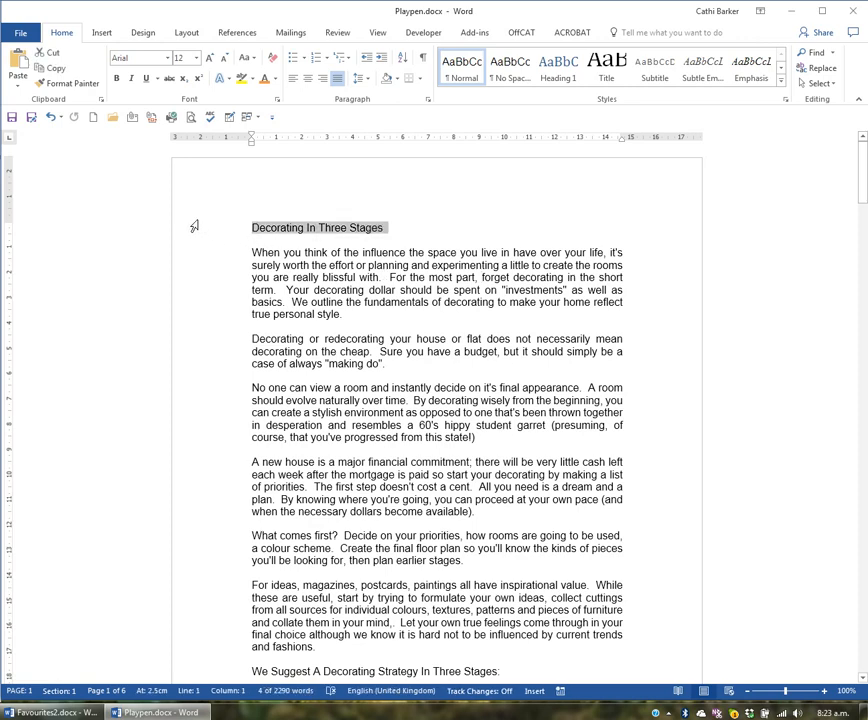
click(148, 79)
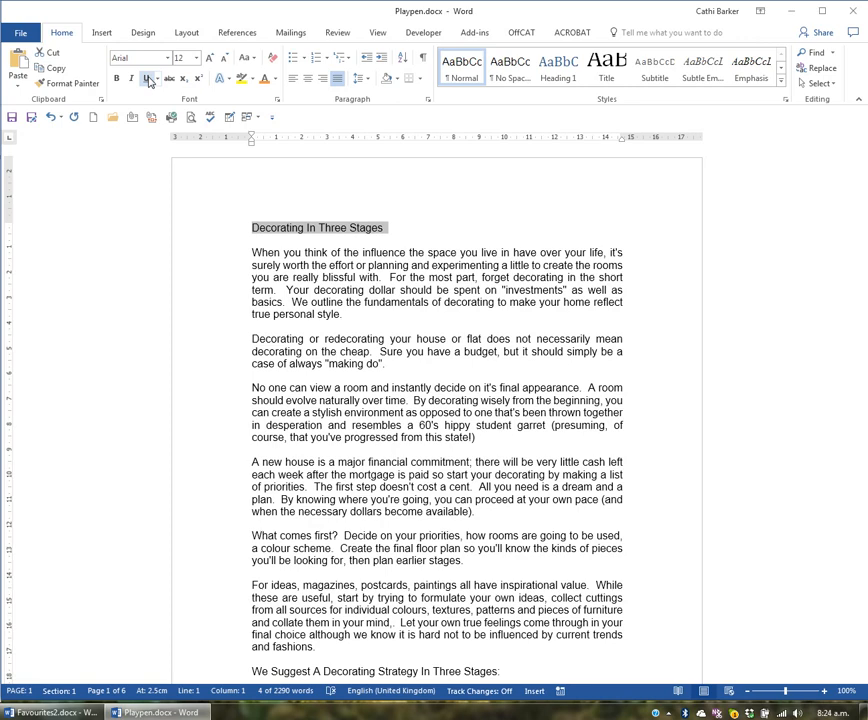
click(420, 80)
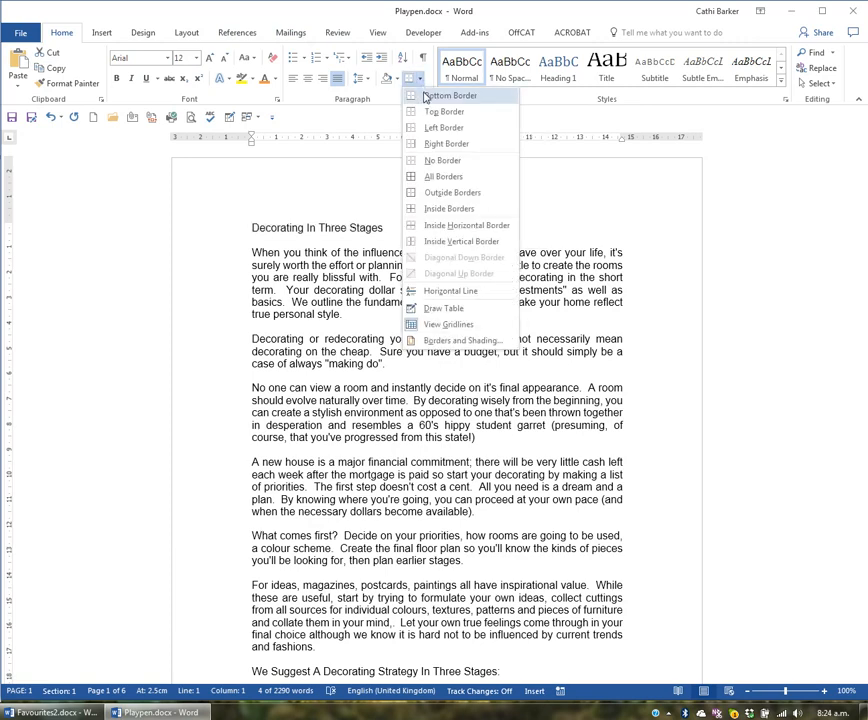
click(425, 96)
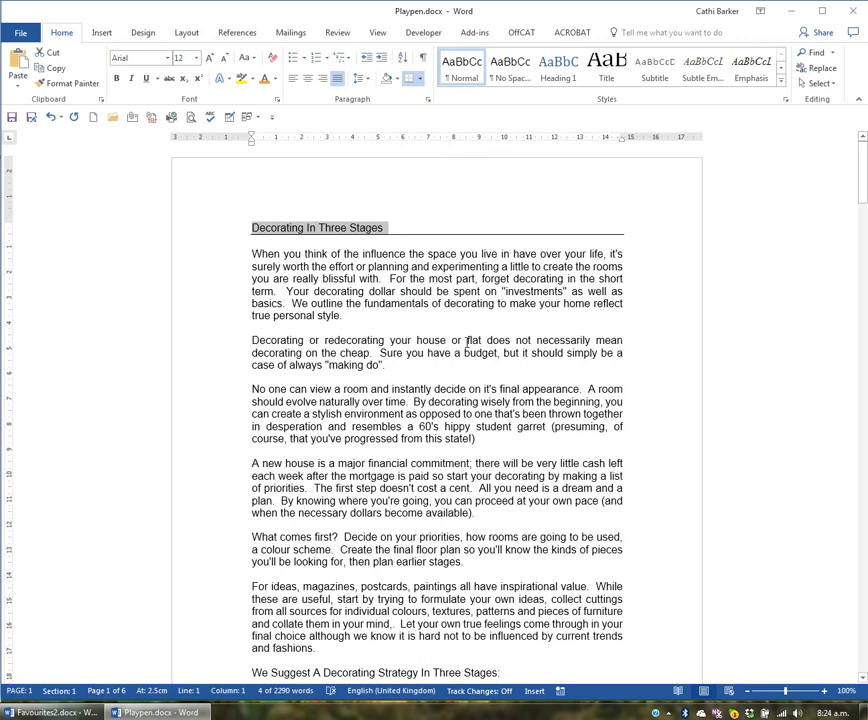
click(467, 341)
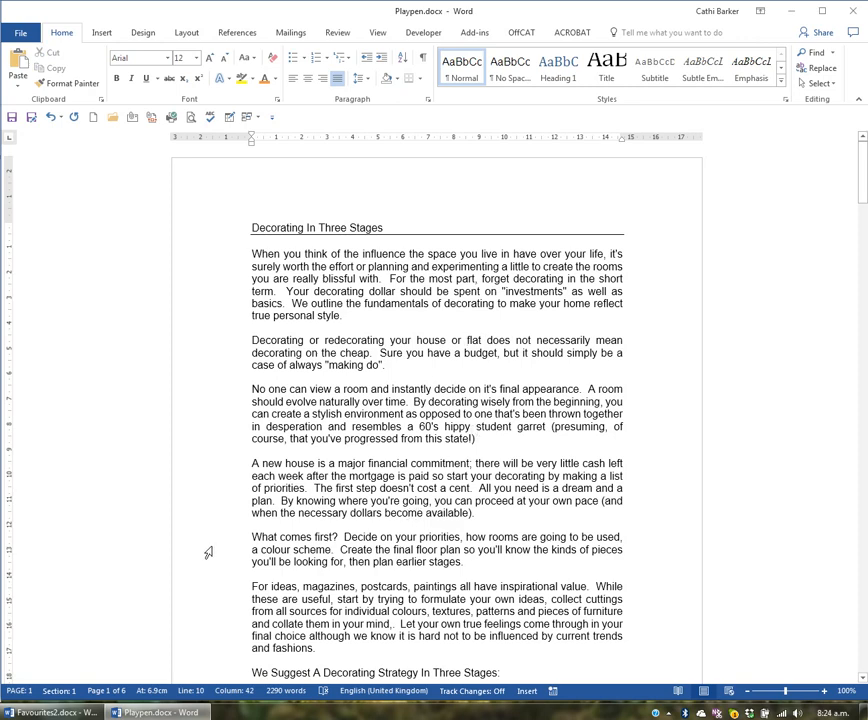
Step: Add a bottom border and a top border to the paragraph starting "What comes first?"
double_click(240, 562)
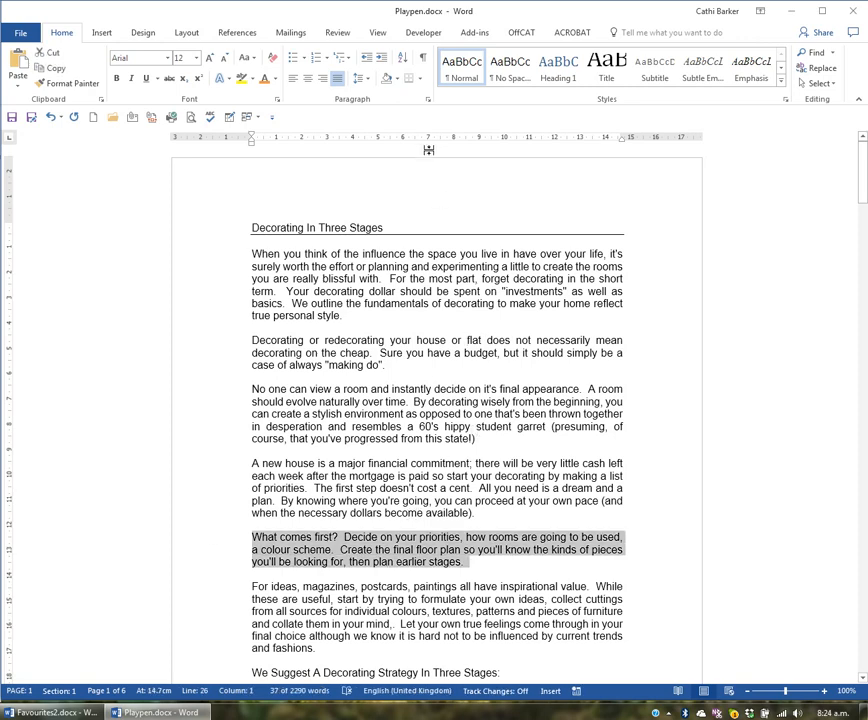
click(419, 79)
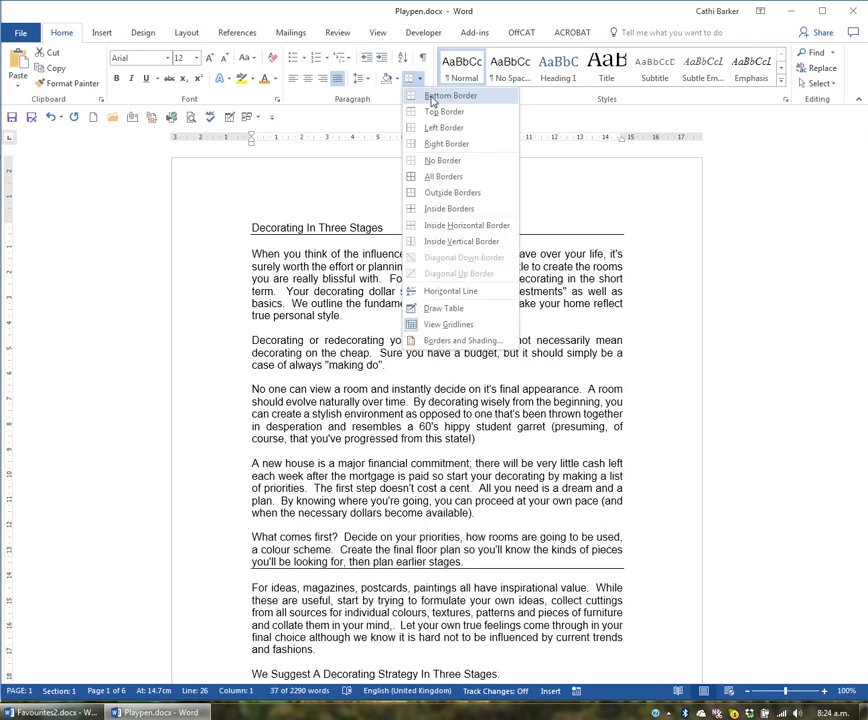
click(424, 96)
click(420, 80)
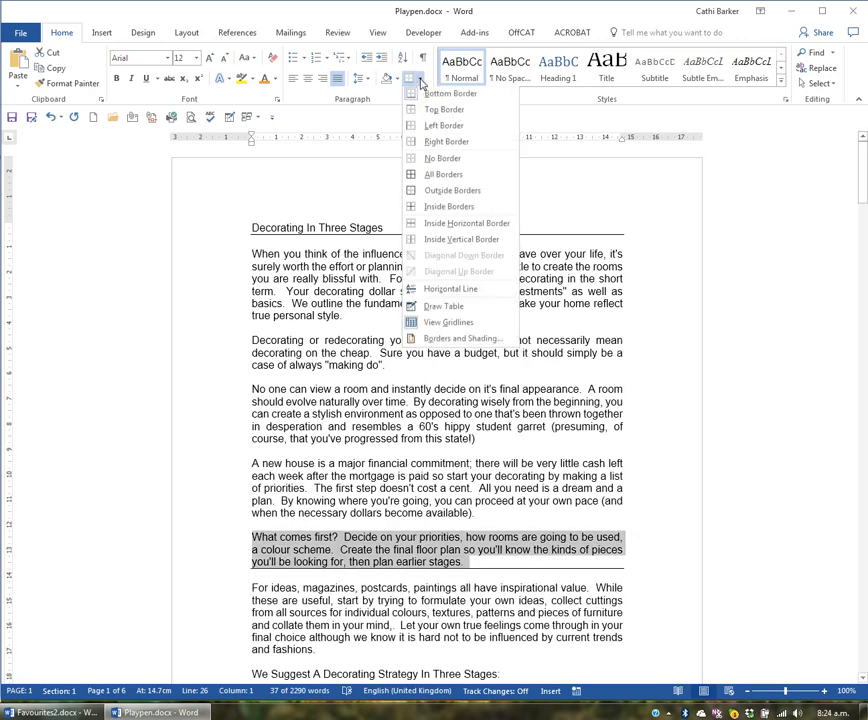
click(426, 113)
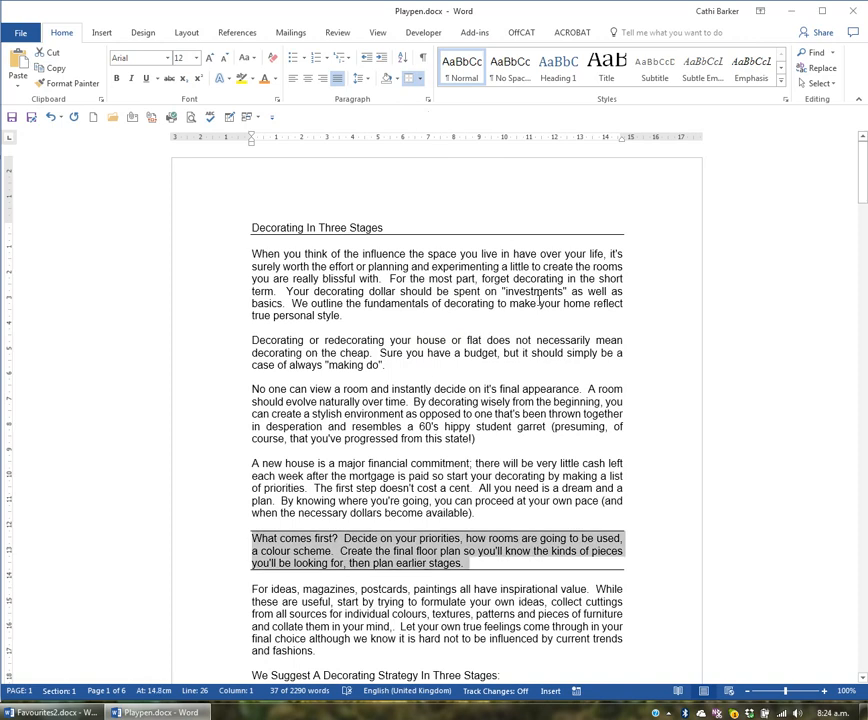
click(431, 551)
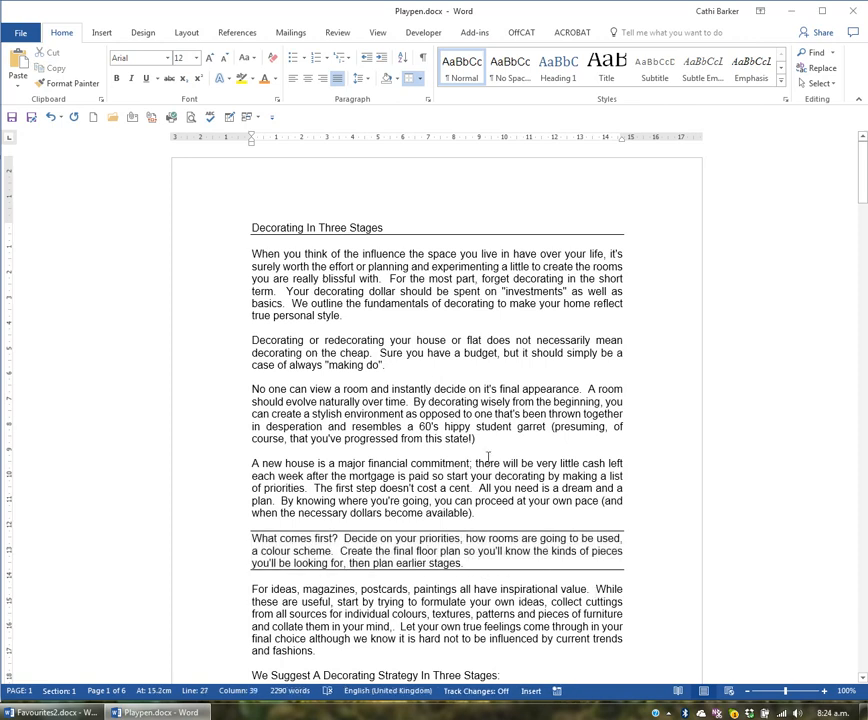
Step: Box the paragraph starting "Decorating or redecorating your house or flat" with outside borders
double_click(209, 356)
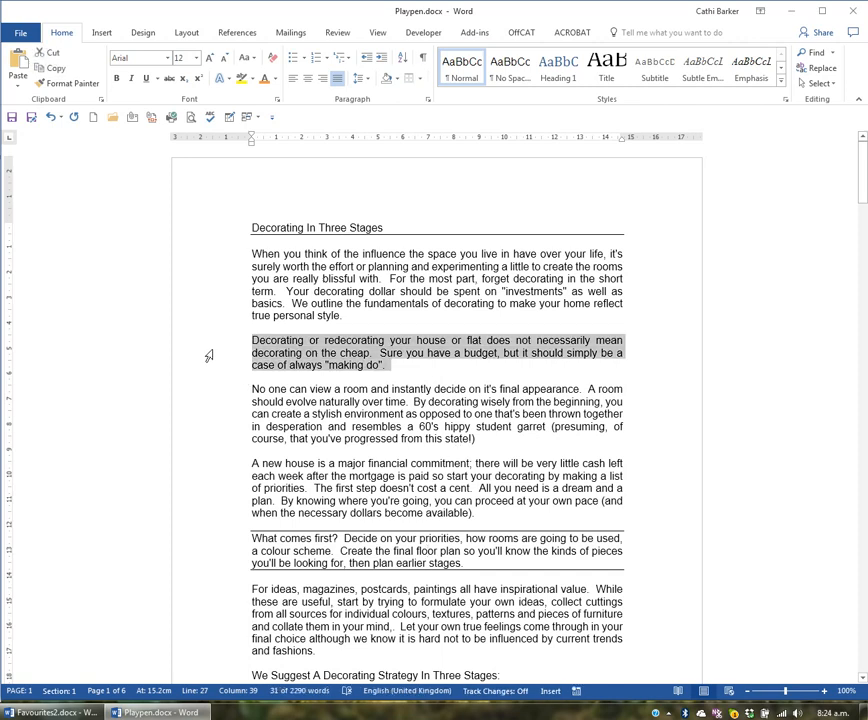
click(420, 79)
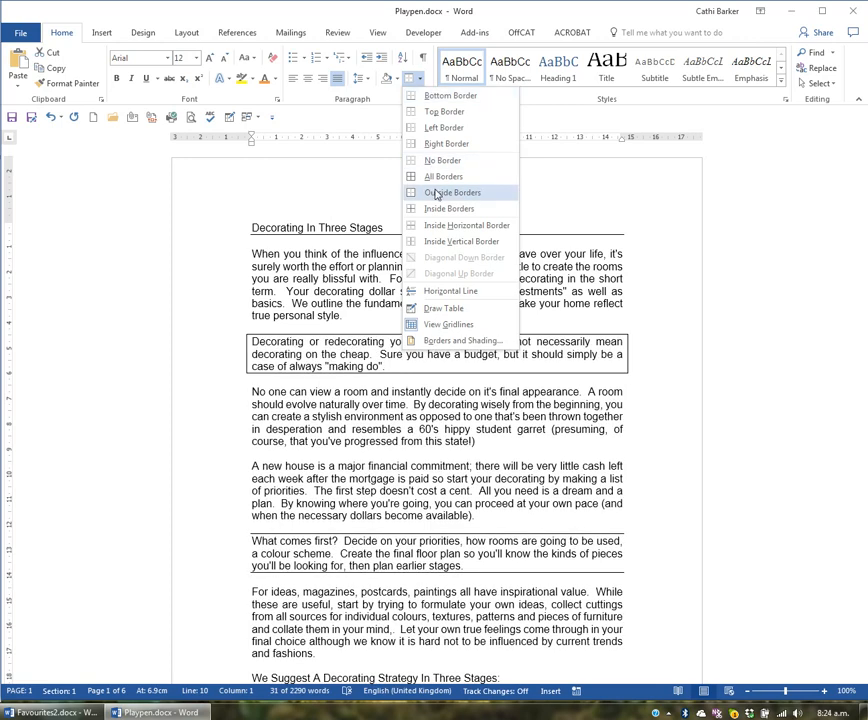
click(436, 197)
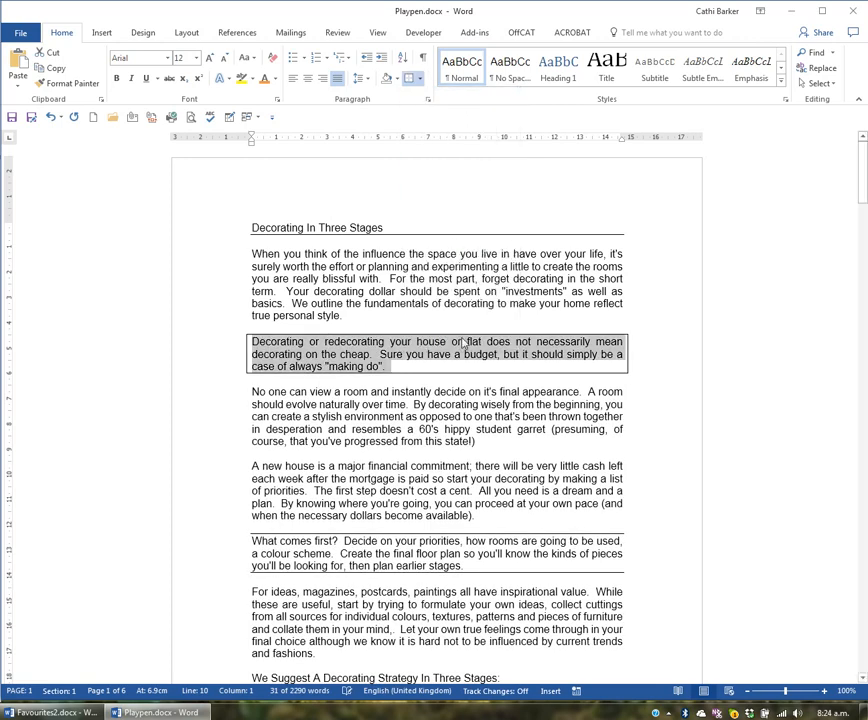
click(447, 403)
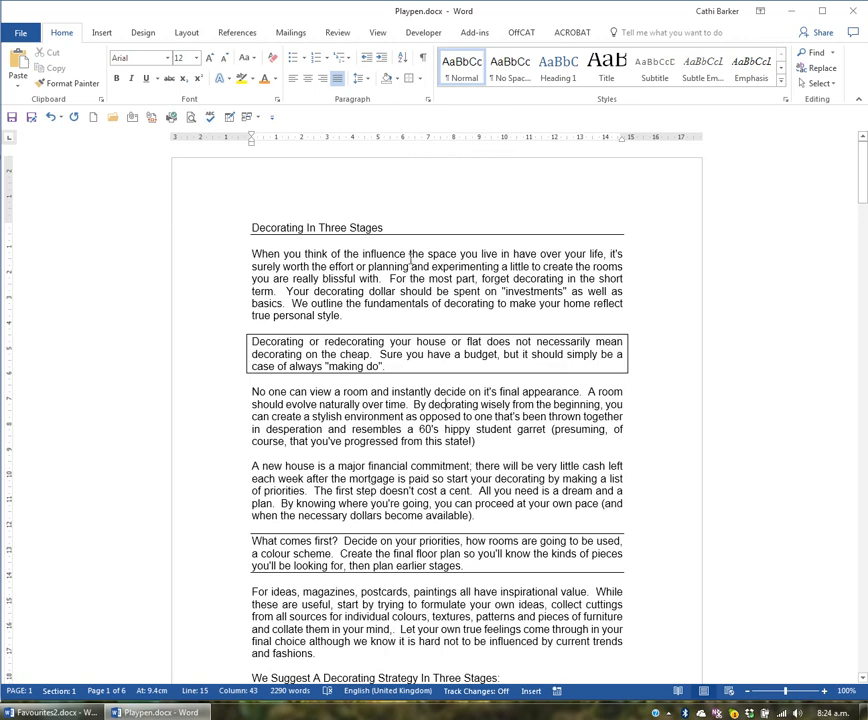
Step: Shade the paragraph starting "What comes first?" with the theme colour Purple, Accent 4, Lighter 80%
click(403, 540)
double_click(209, 565)
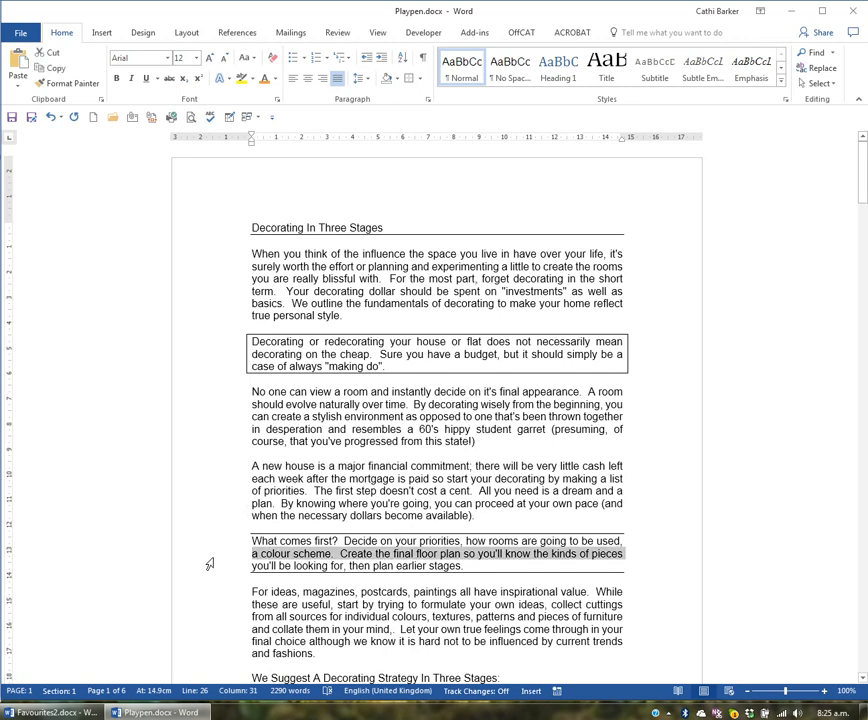
click(397, 82)
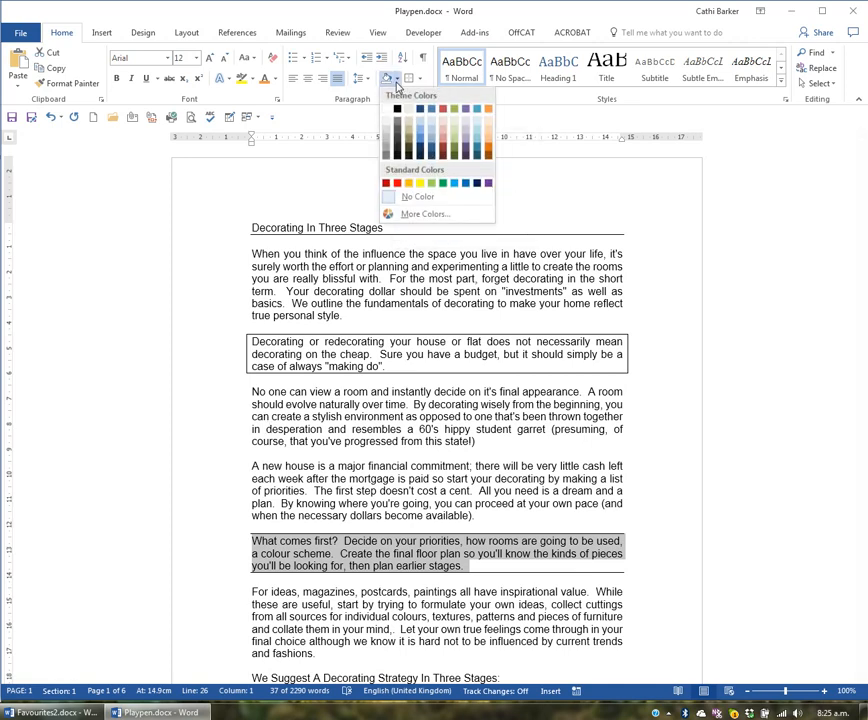
click(468, 126)
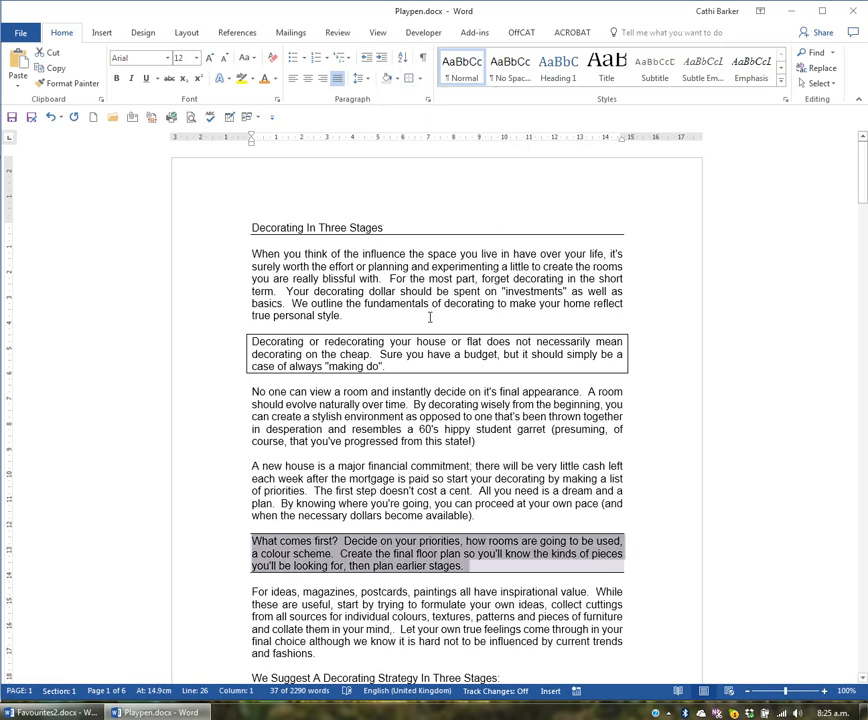
click(400, 478)
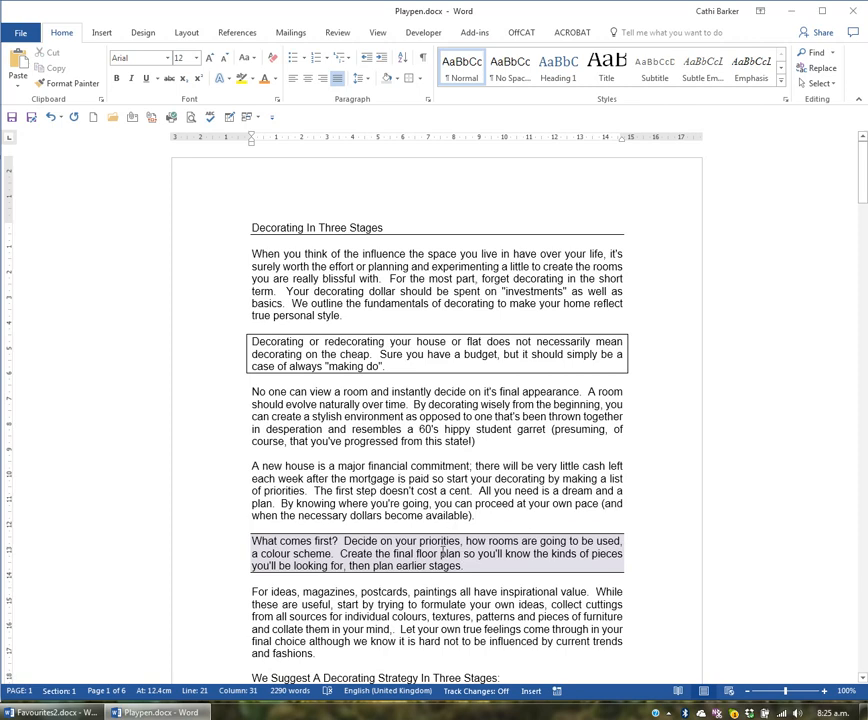
Step: Shade the paragraph starting "No one can view a room" with the lightest of the darker tan theme shades
double_click(211, 414)
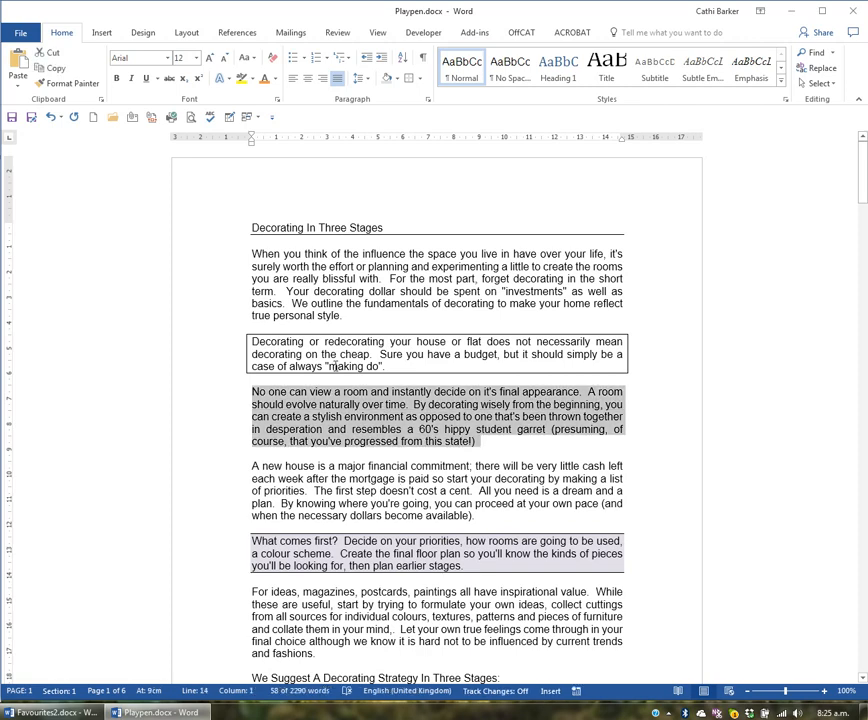
click(396, 78)
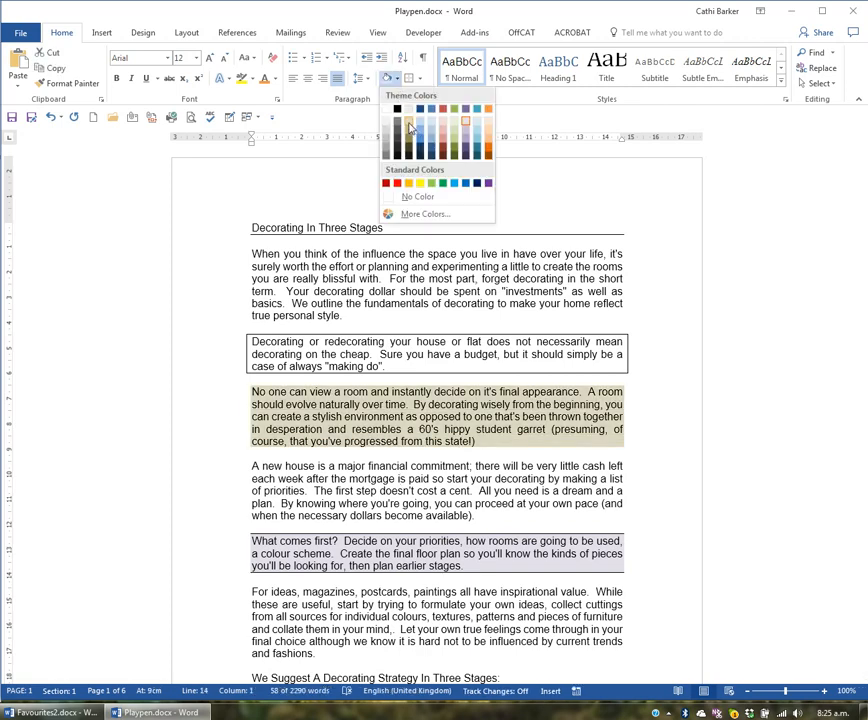
click(409, 128)
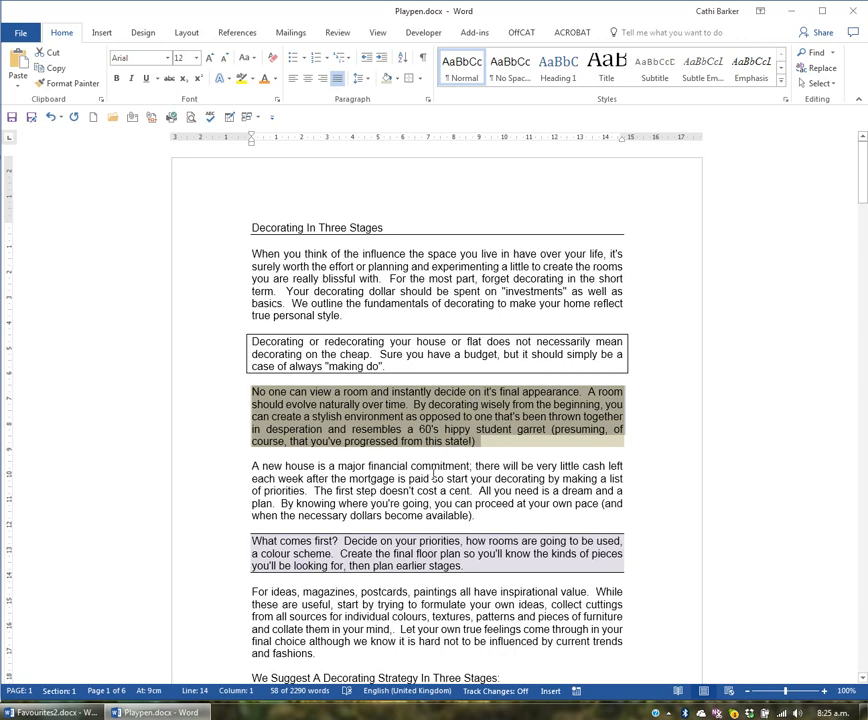
click(560, 478)
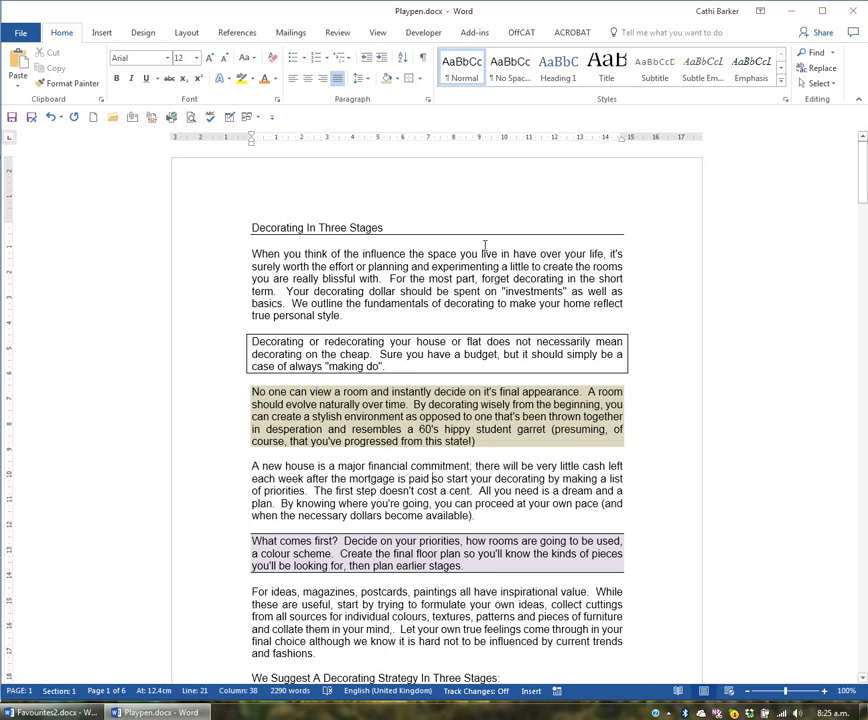
Step: Apply the lightest grey theme shading to the paragraph starting "When you think of the influence"
double_click(226, 289)
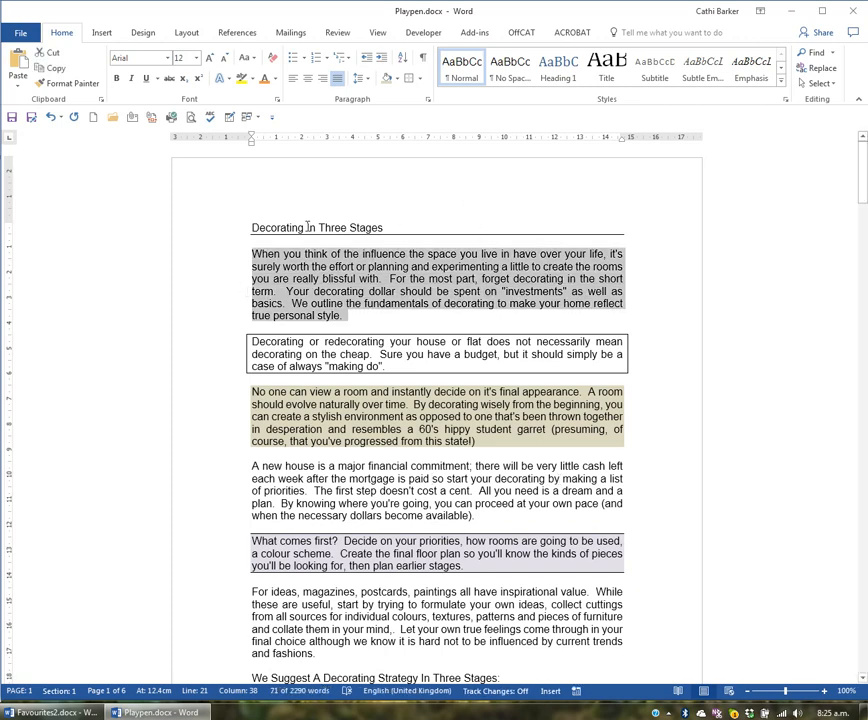
click(397, 78)
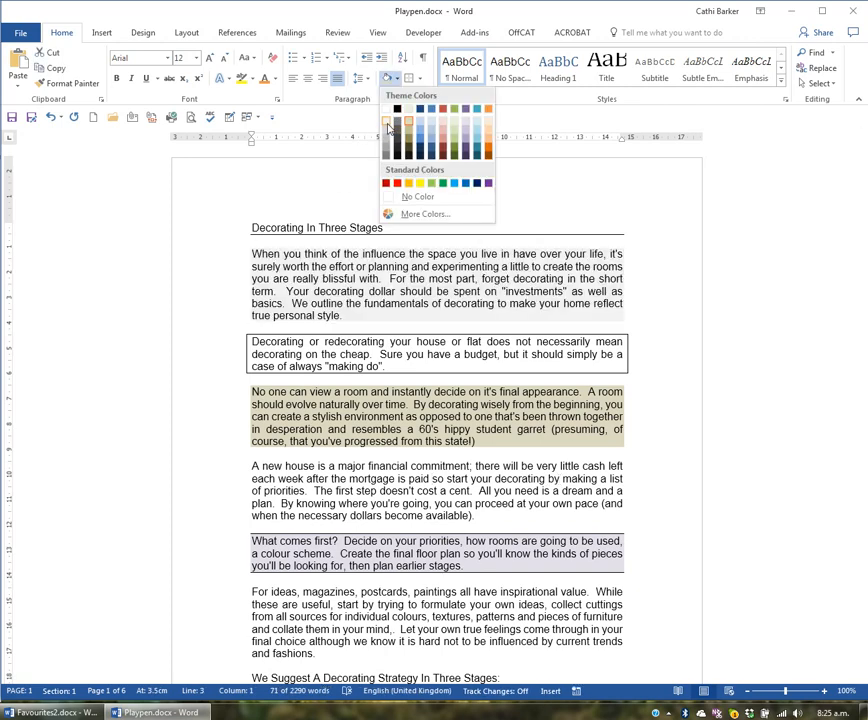
click(387, 122)
click(428, 503)
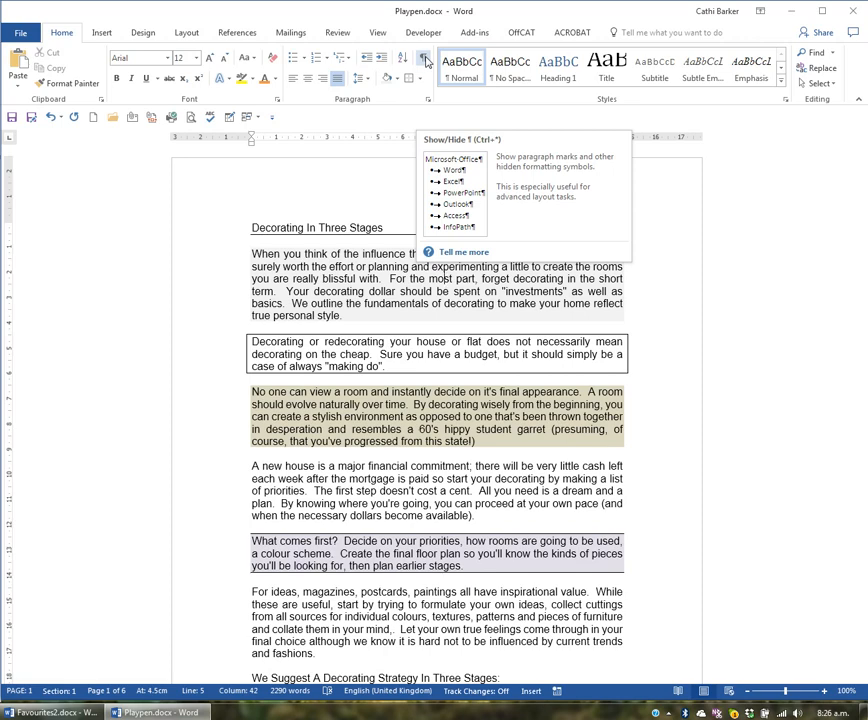
Step: Show the formatting marks and select the first three body paragraphs in turn to examine where each one ends
click(424, 61)
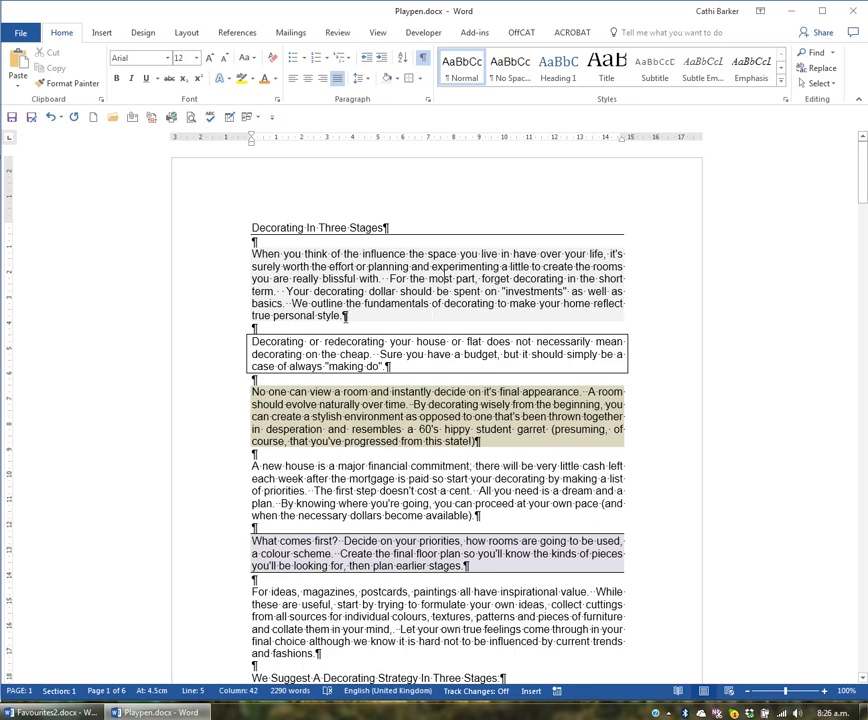
click(205, 284)
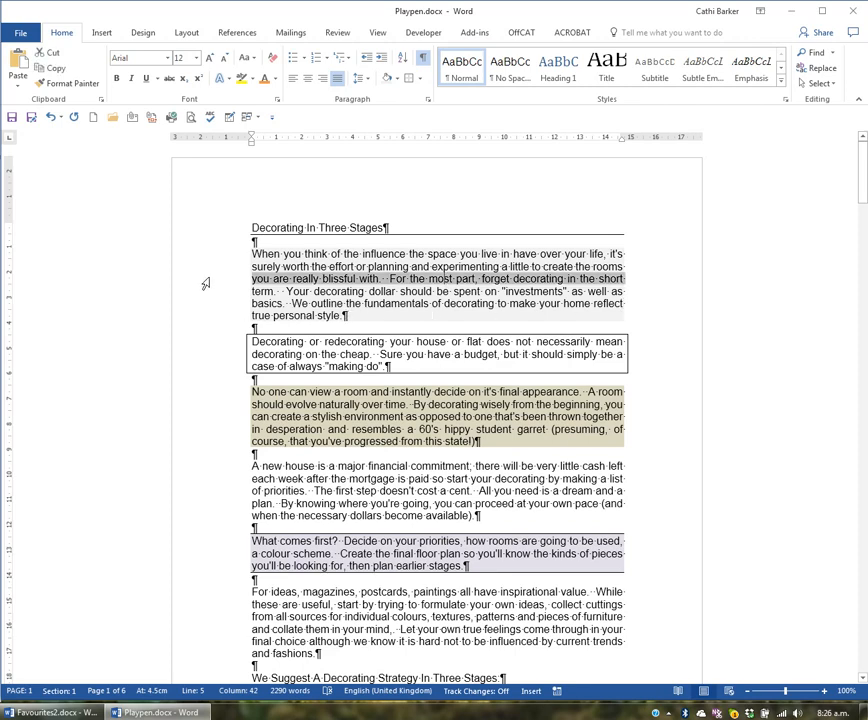
double_click(205, 284)
double_click(190, 358)
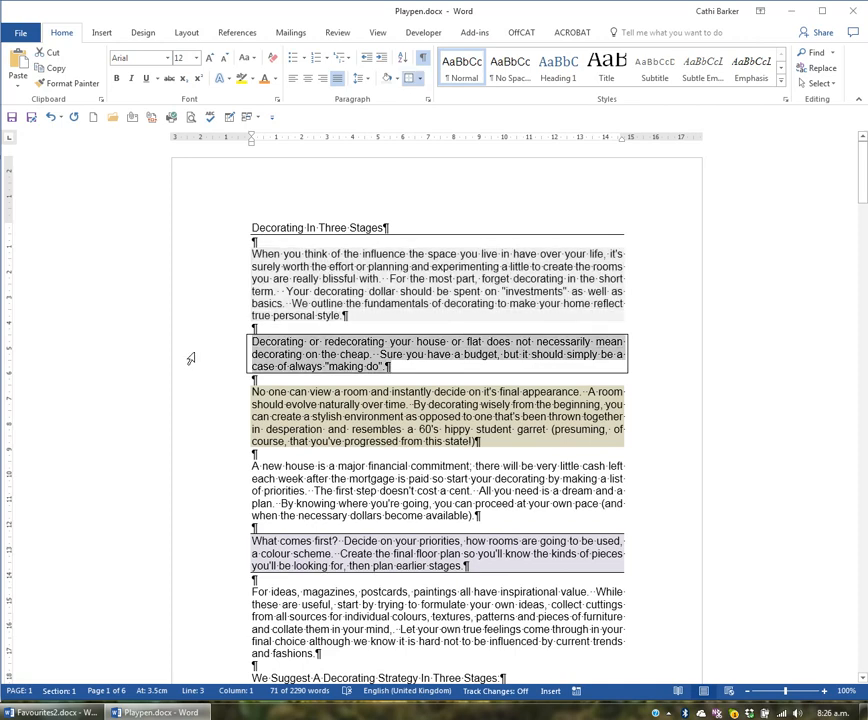
click(196, 416)
double_click(196, 416)
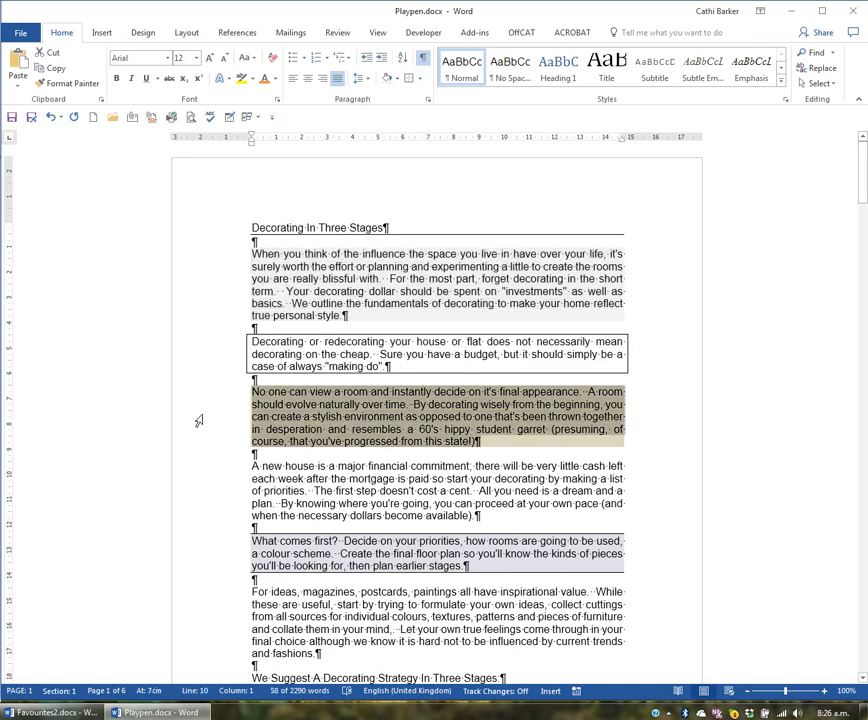
click(481, 442)
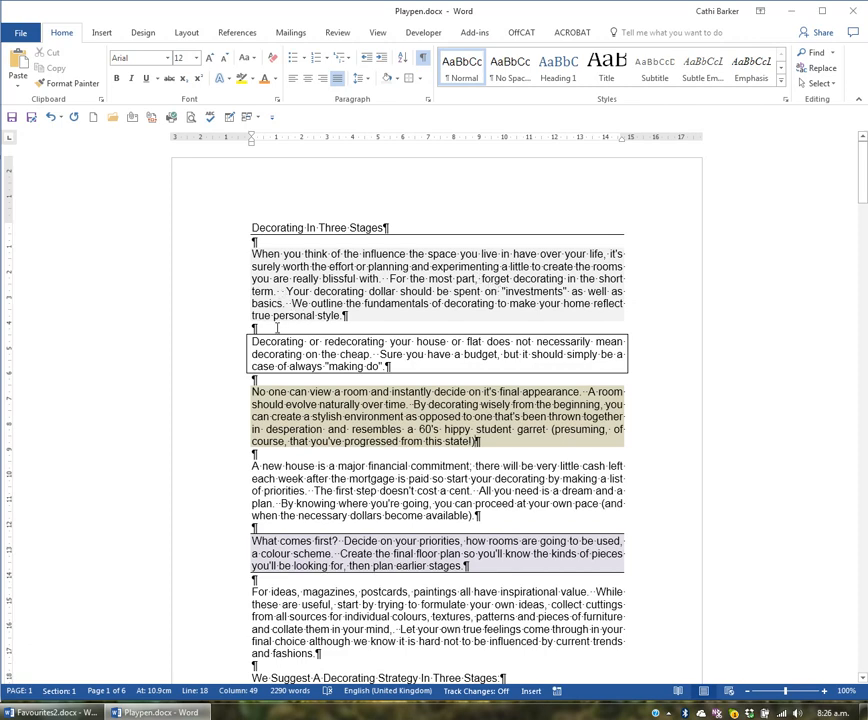
Step: Try adding spaces, blank paragraphs and tabs in the empty line above the boxed paragraph, and undo these test entries
click(277, 327)
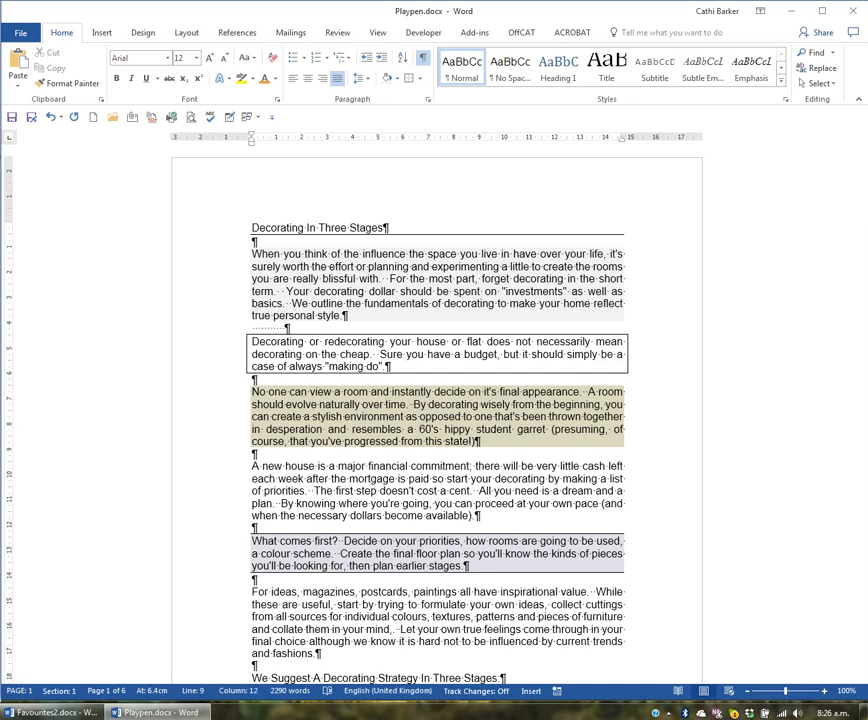
key(Return)
key(Return)
key(Return)
key(Return)
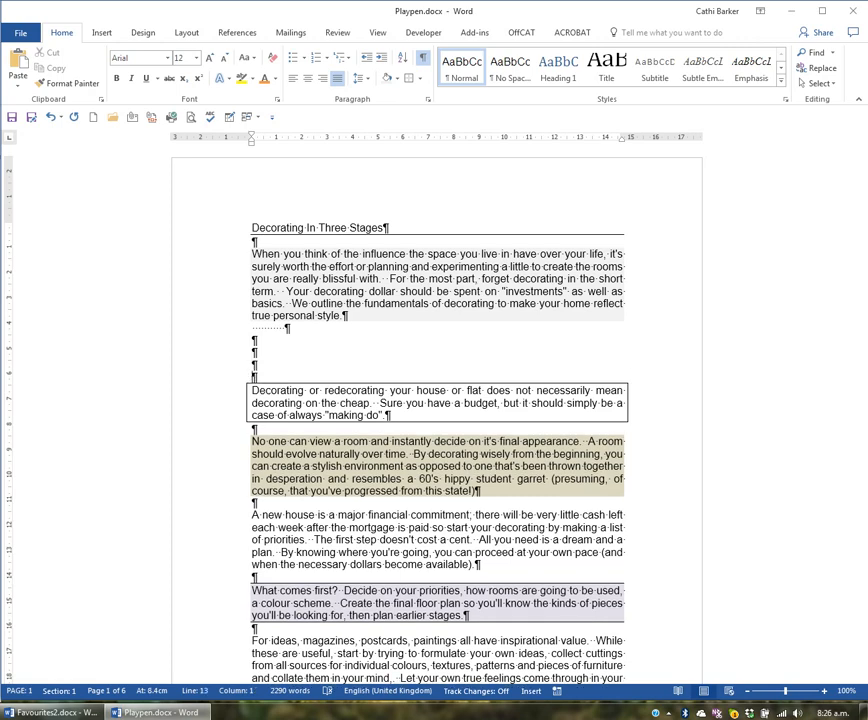
key(Tab)
key(Tab)
key(Tab)
key(Tab)
click(53, 119)
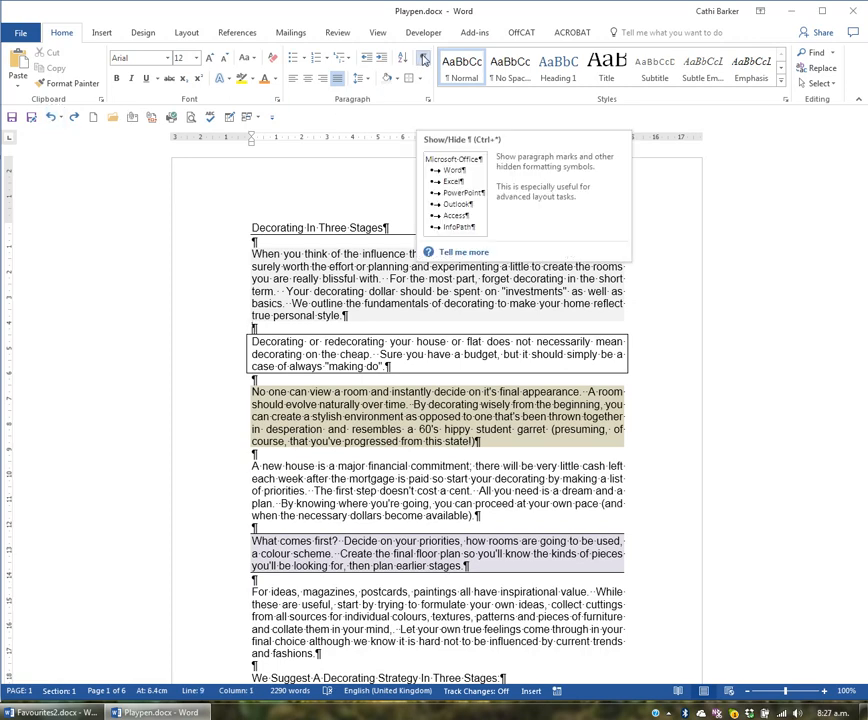
Step: Hide the paragraph marks and other formatting symbols in the document
click(423, 60)
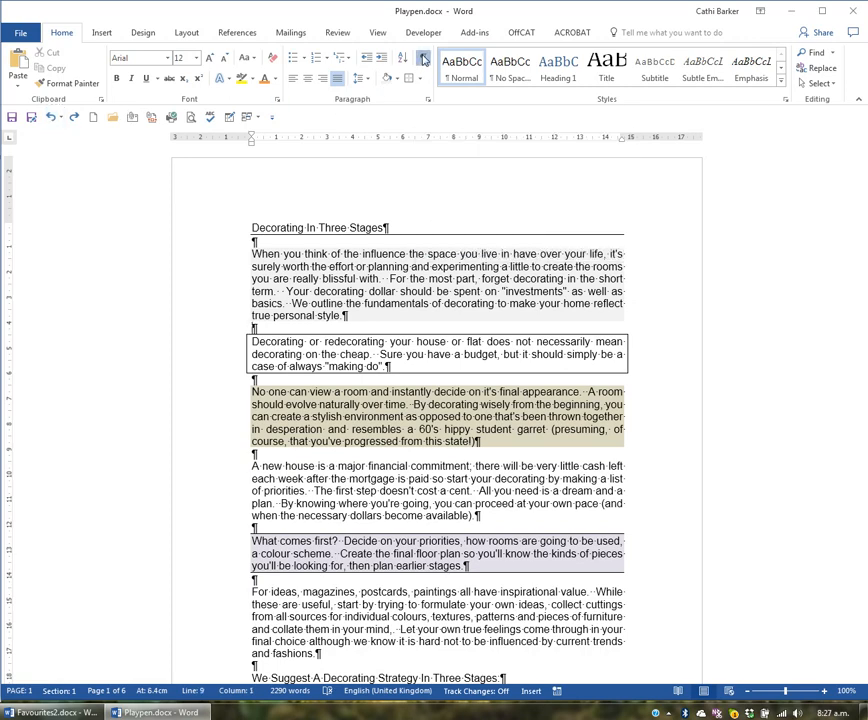